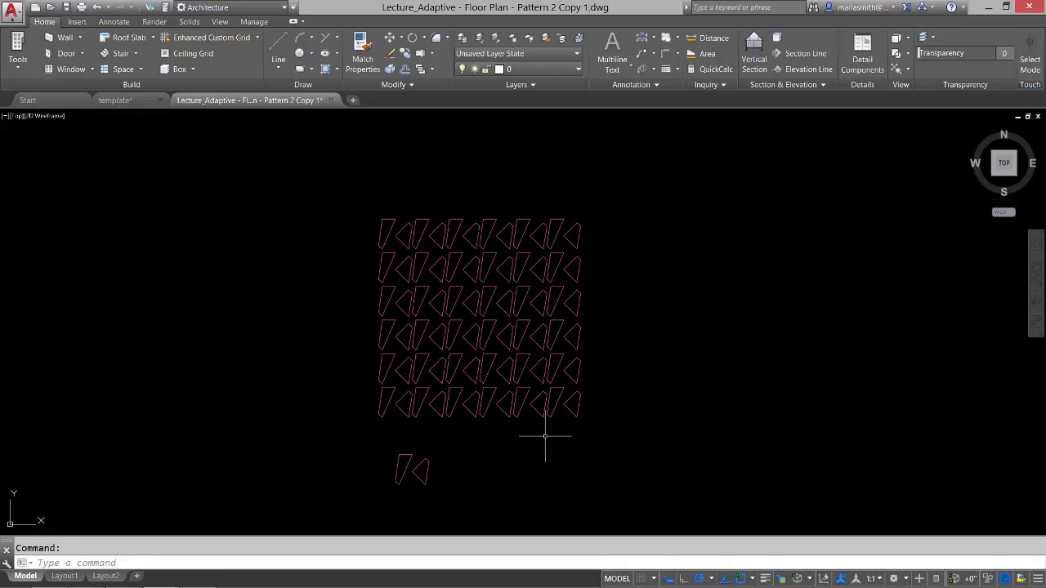
- Explode the entire pattern grid together with the separate unit below it
text(X)
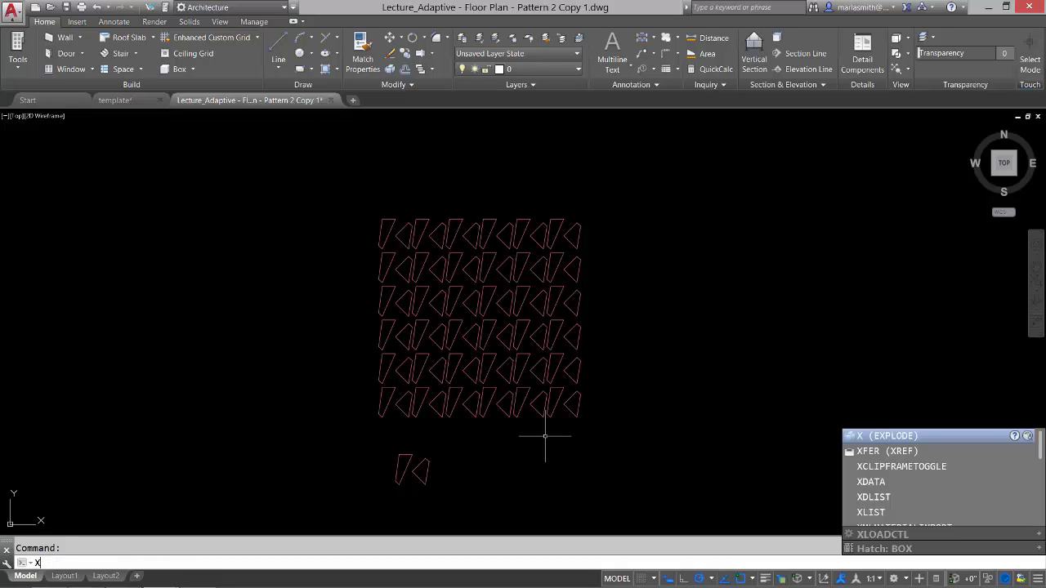
key(Return)
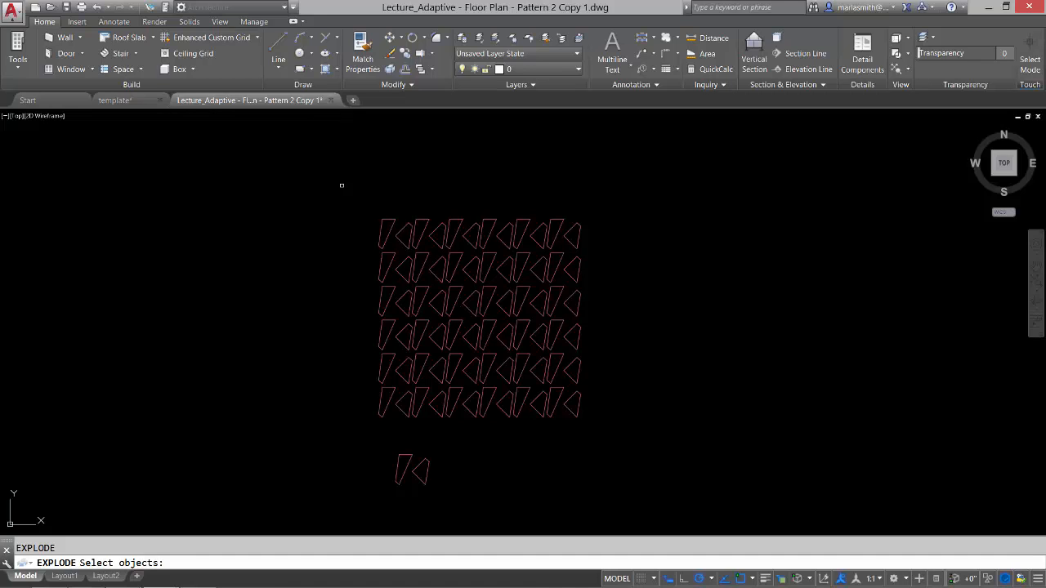
click(342, 186)
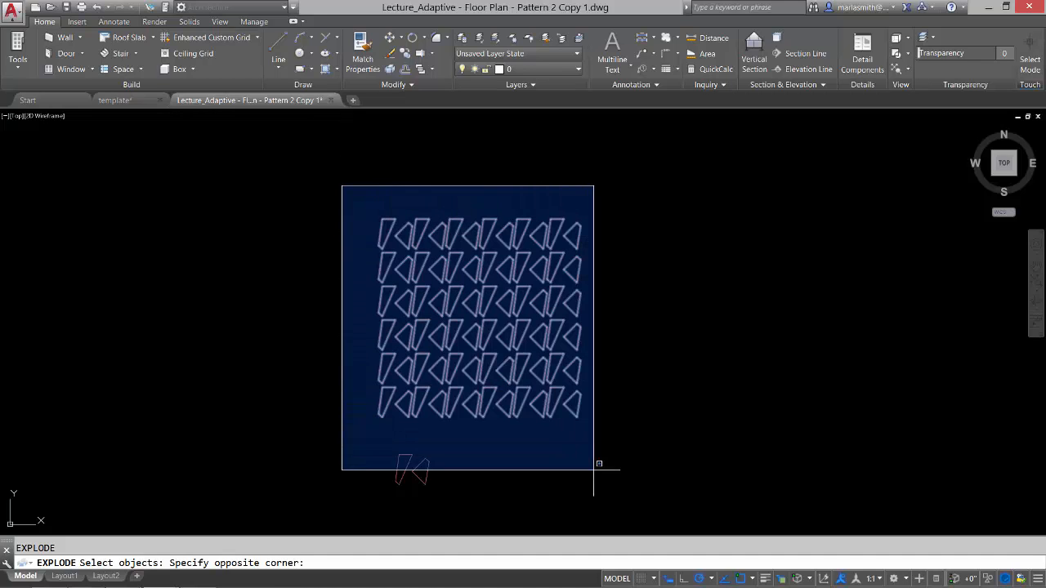
click(636, 495)
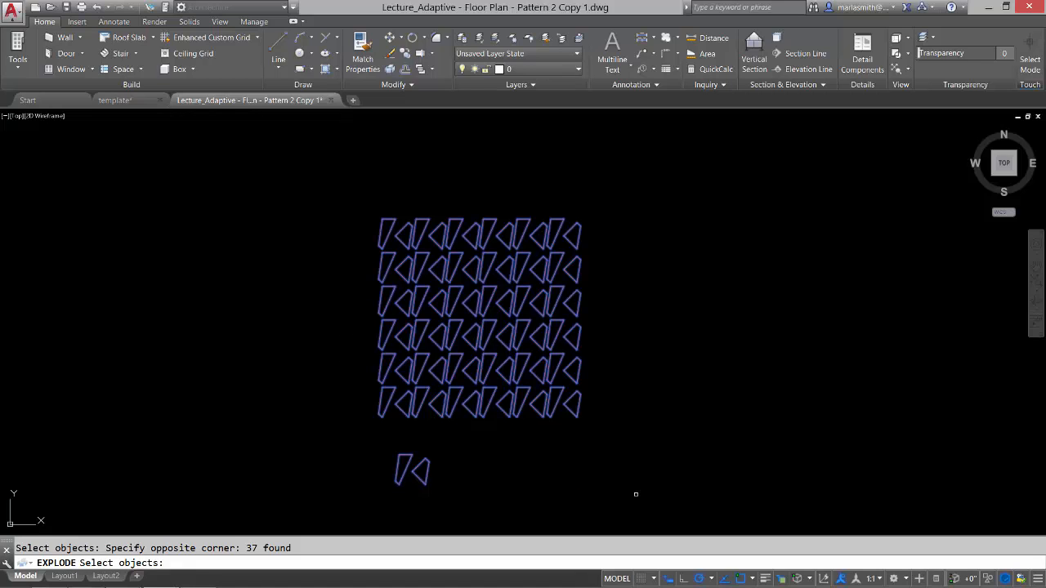
key(Return)
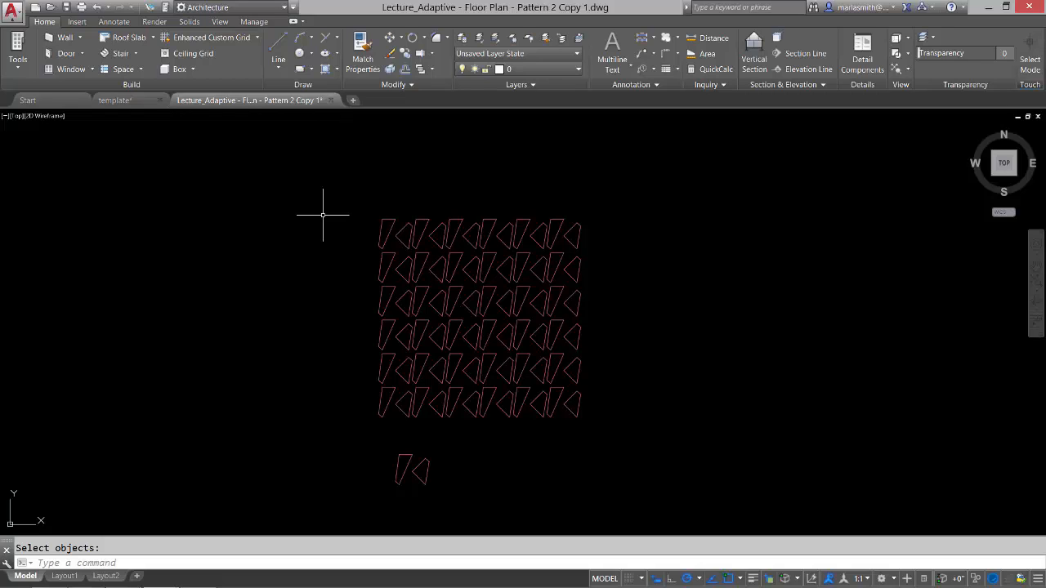
- Run Explode on the grid and the separate unit again to check for any remaining grouped objects
text(x)
key(Return)
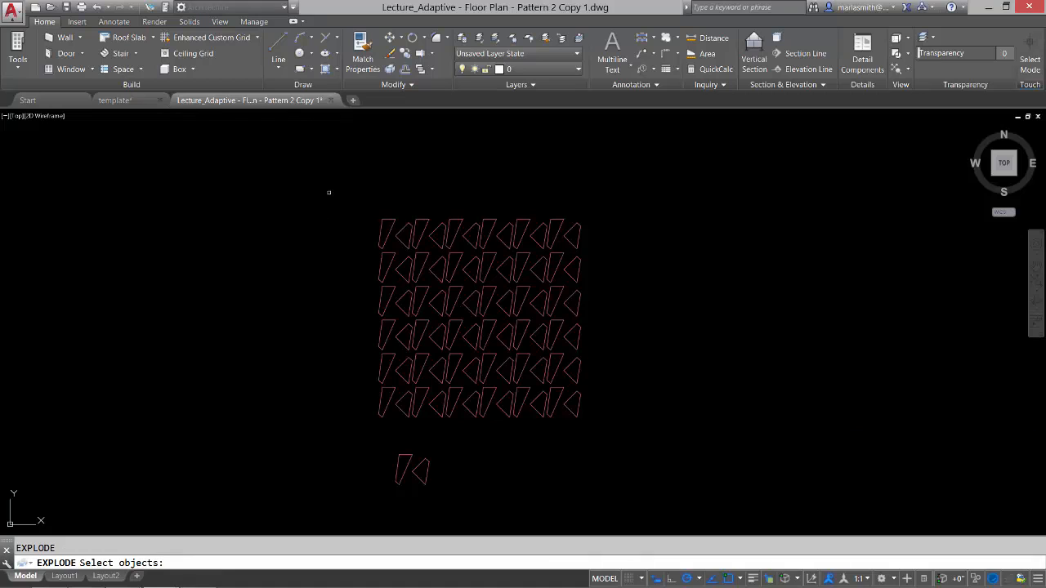
click(333, 184)
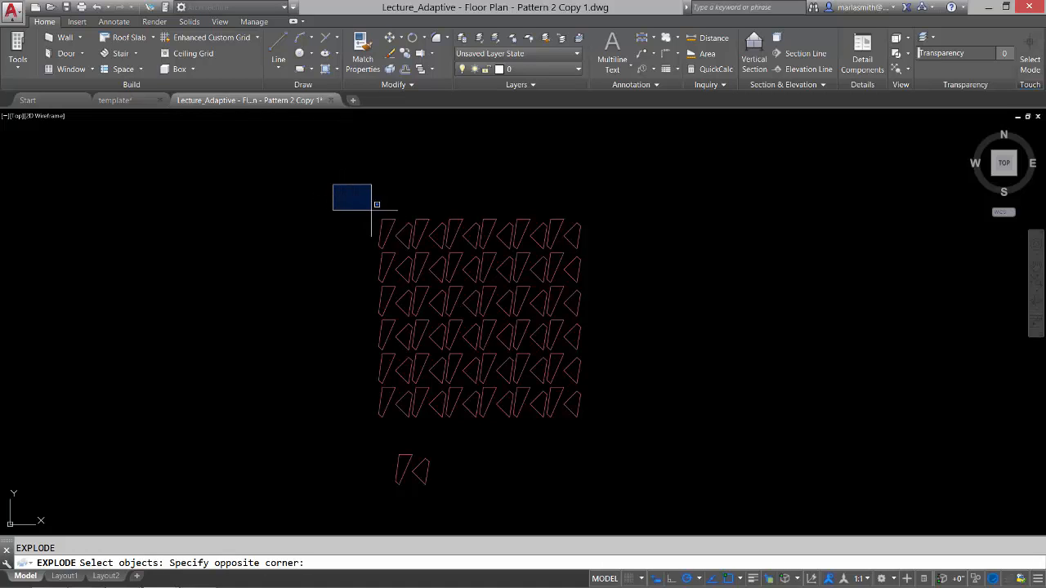
click(638, 483)
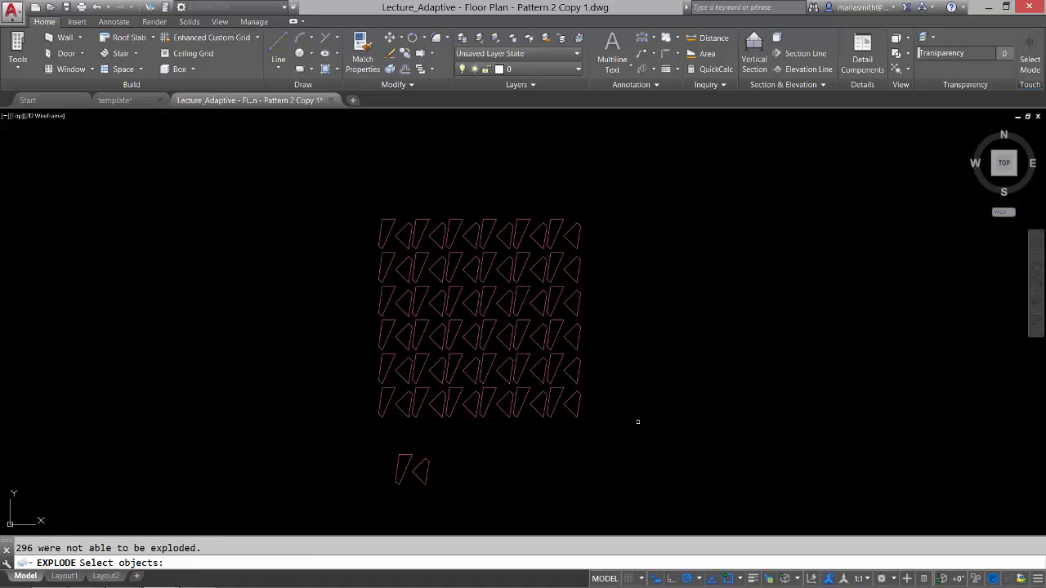
key(Return)
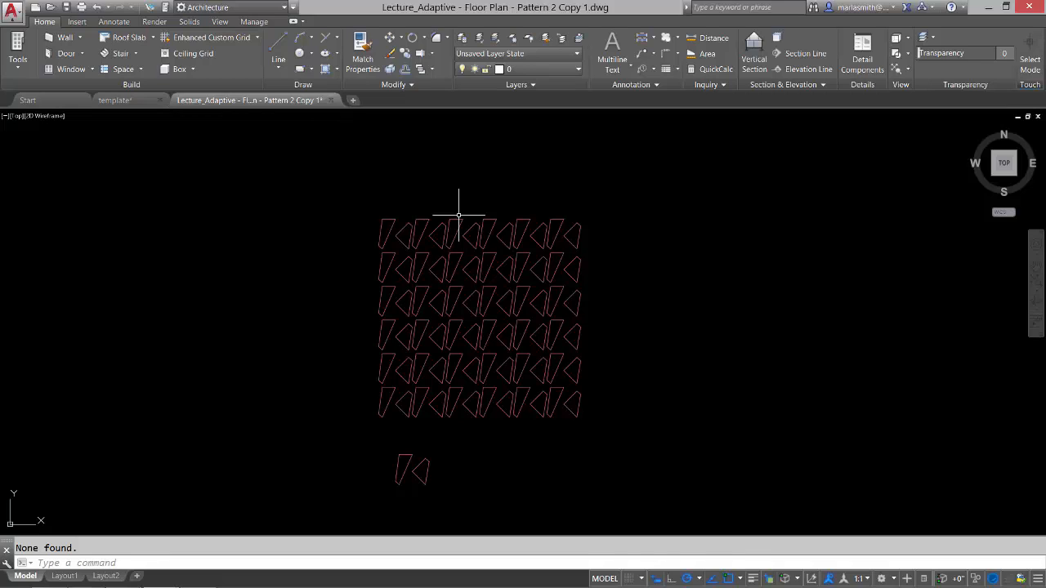
- Set the color of layer A-GENM to green
click(547, 70)
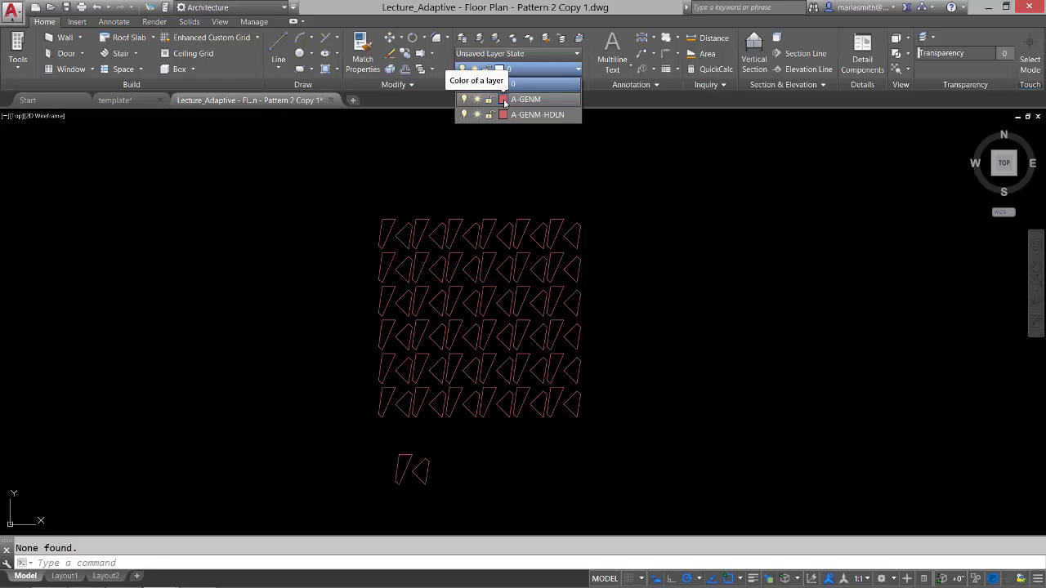
click(504, 102)
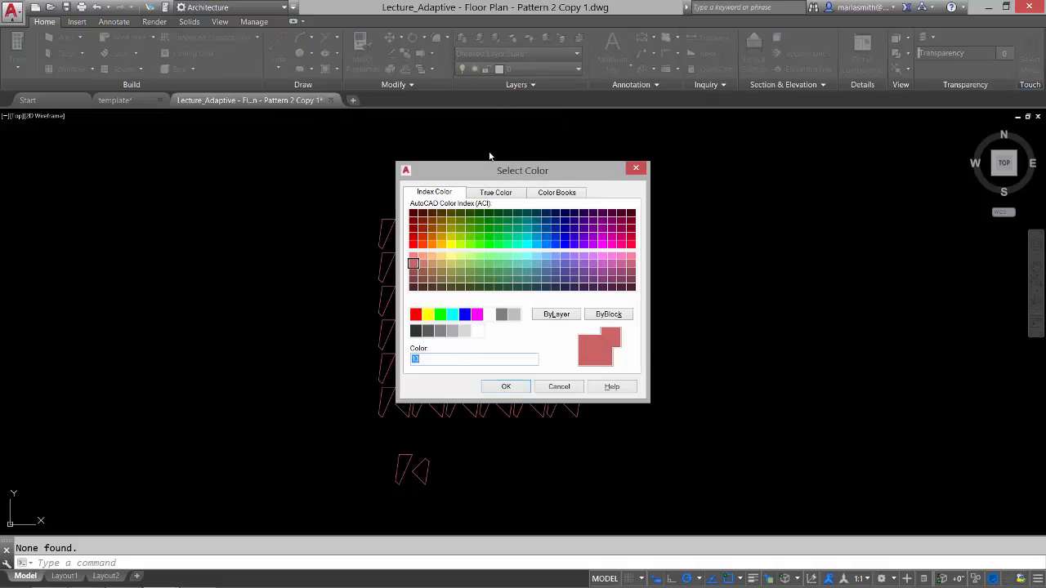
click(442, 315)
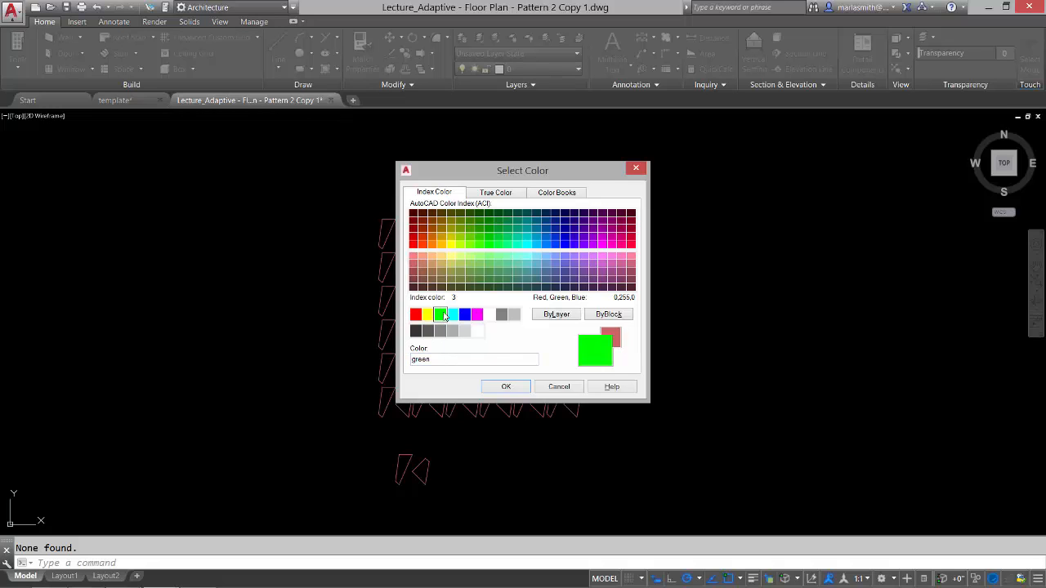
click(506, 386)
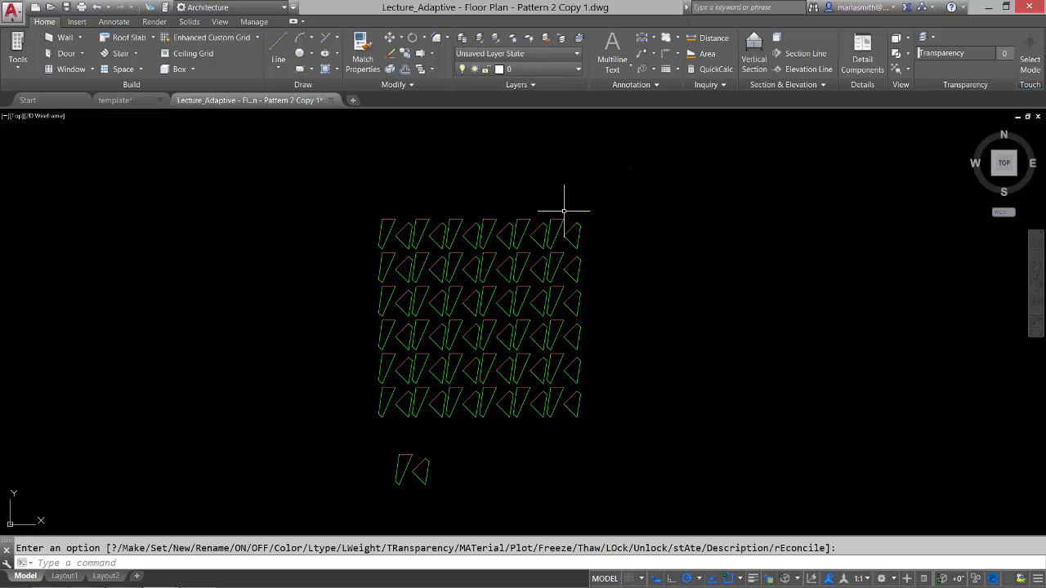
- Set the color of layer A-GENM-HDLN to red
click(535, 69)
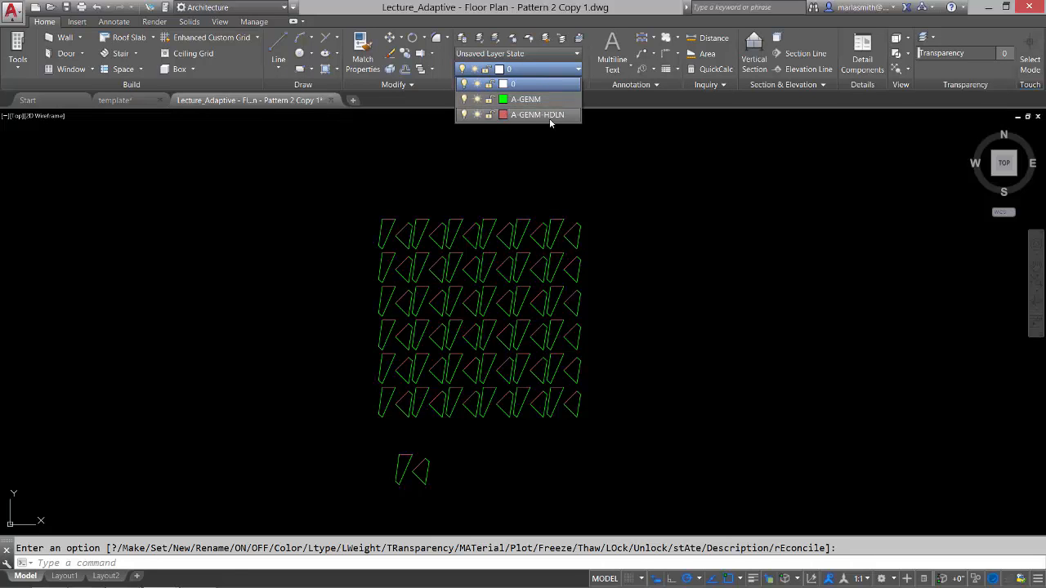
click(503, 114)
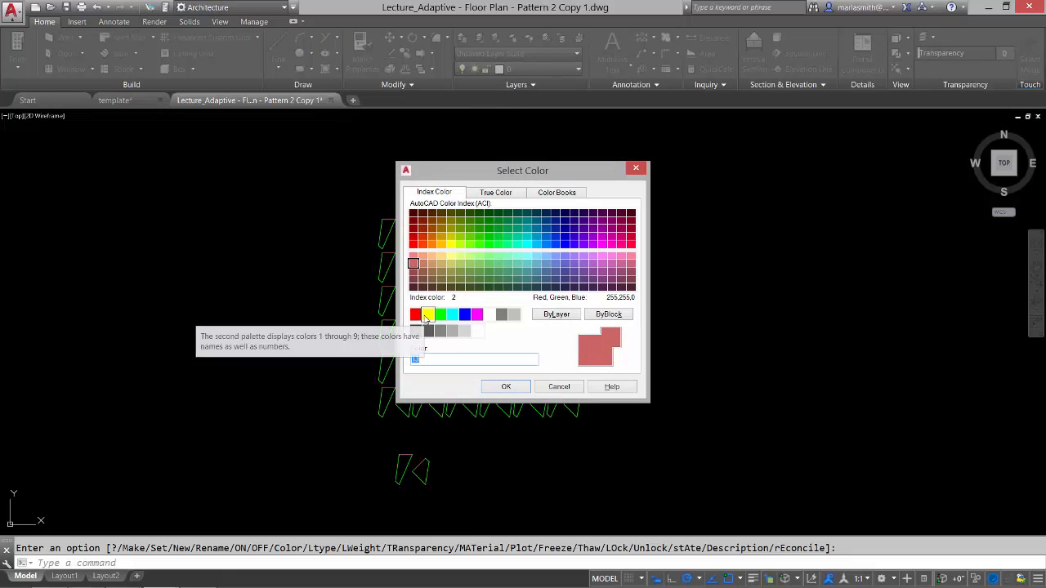
click(415, 315)
click(505, 387)
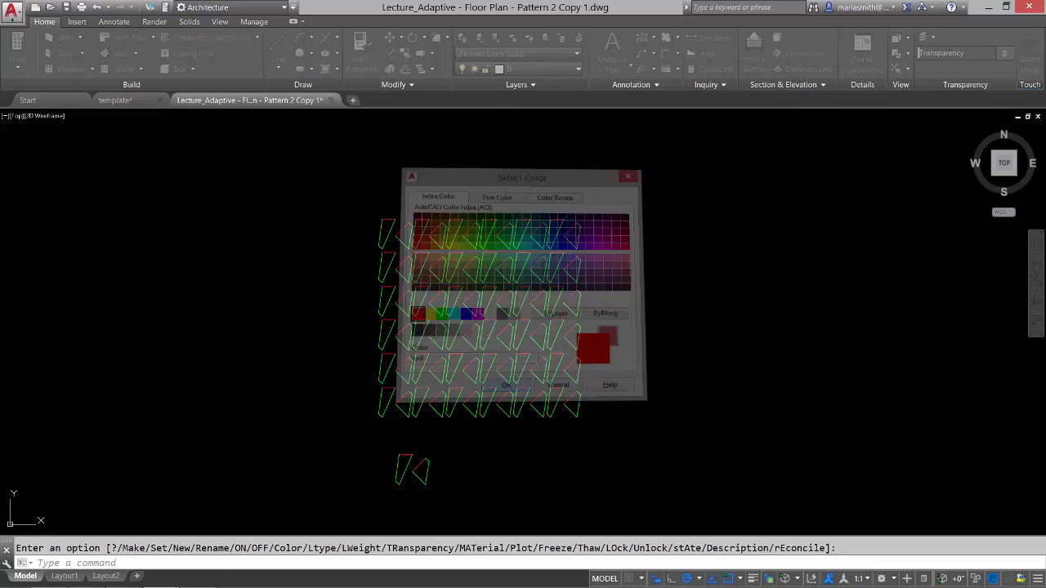
- Examine the red and green lines across the pattern grid and the separate unit below it
scroll(555, 376, up, 5)
scroll(458, 297, down, 4)
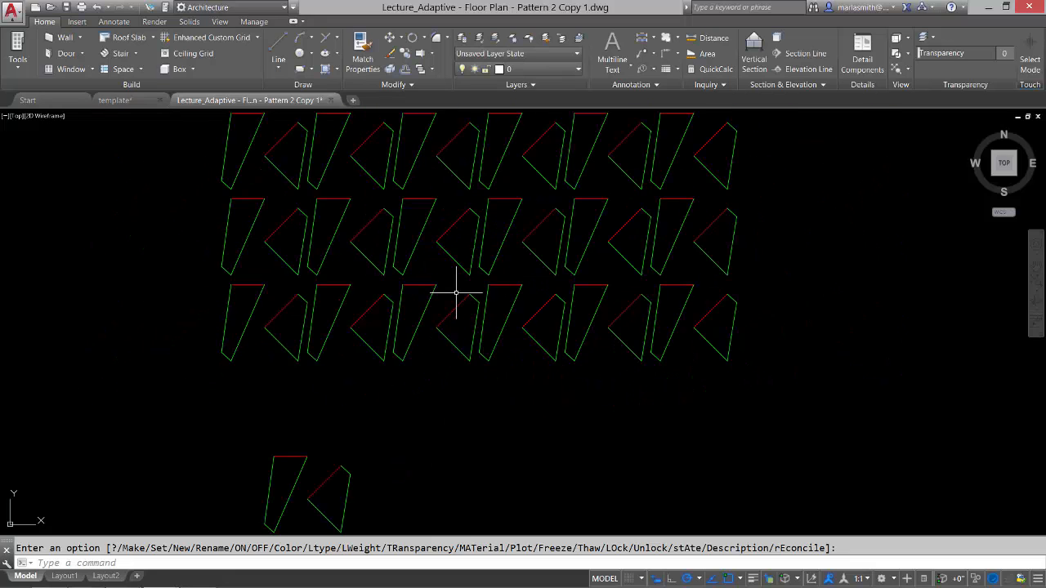
scroll(472, 386, down, 2)
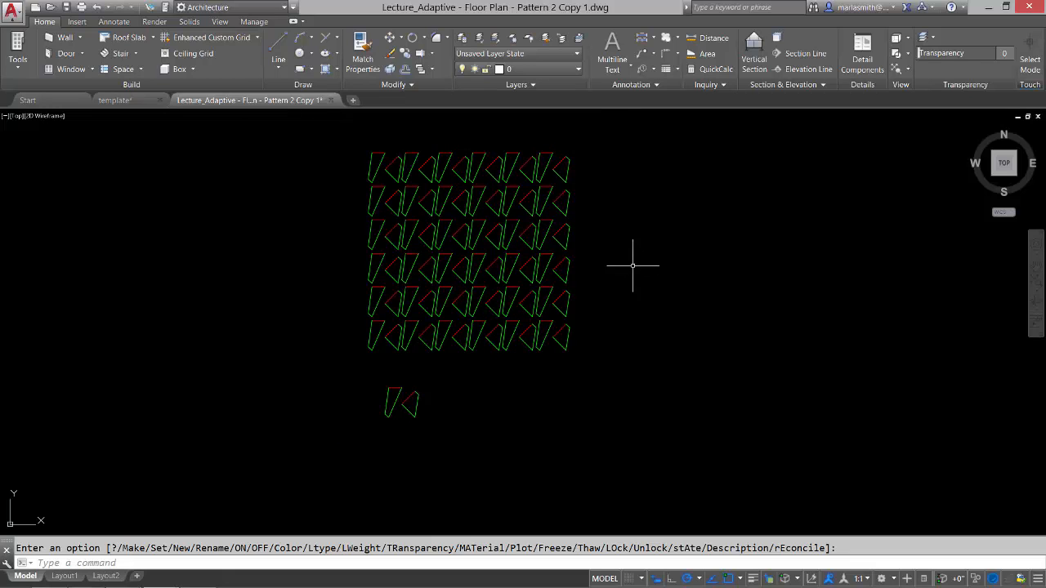
middle_drag(657, 318, 664, 330)
middle_click(667, 339)
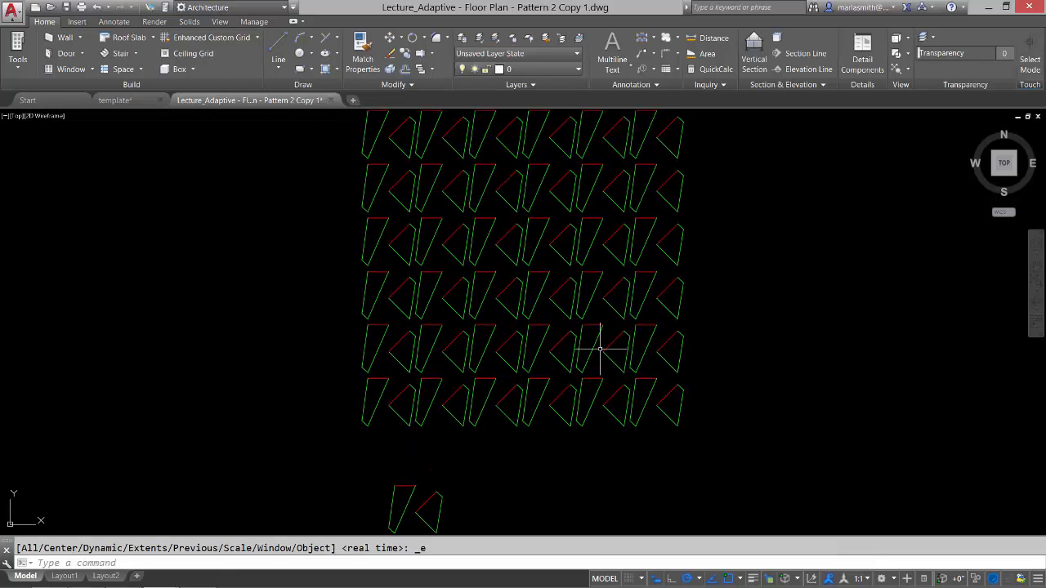
scroll(602, 349, down, 2)
scroll(602, 349, up, 2)
scroll(602, 349, down, 2)
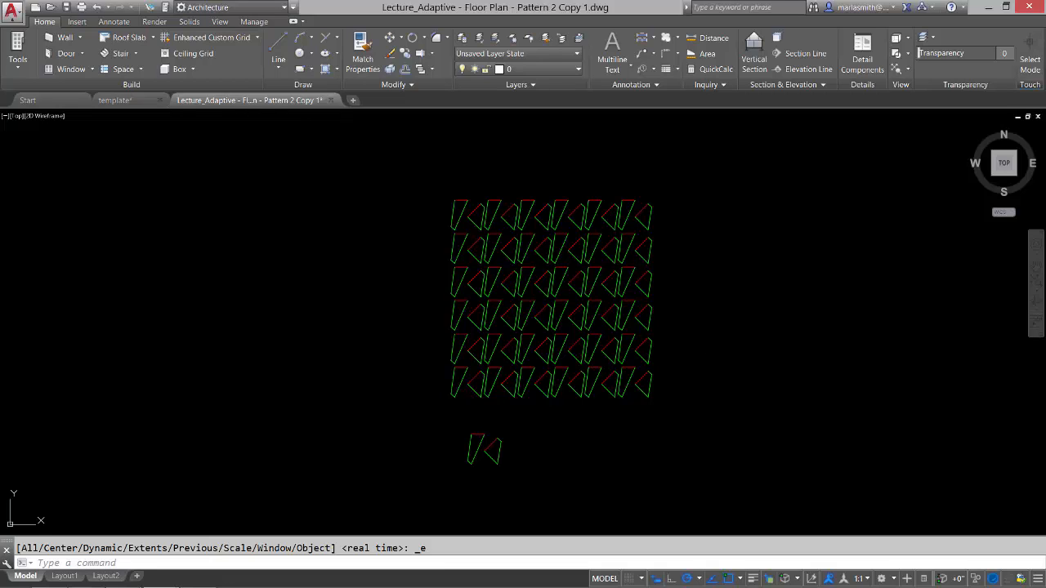
- Scale the whole pattern grid and the separate unit by a factor of 1/120 from a base point near the grid's lower-left corner
text(SC)
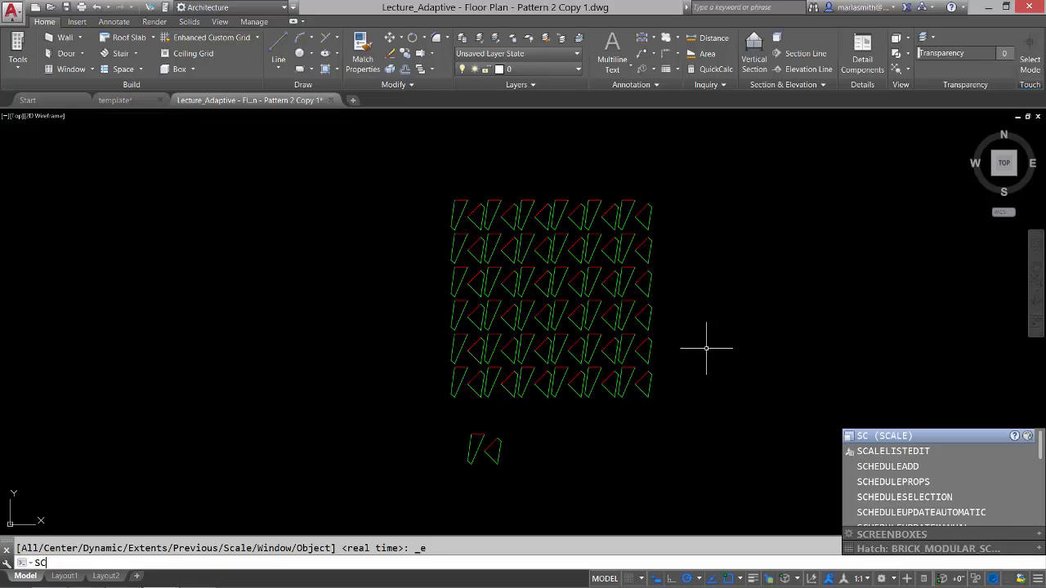
key(Return)
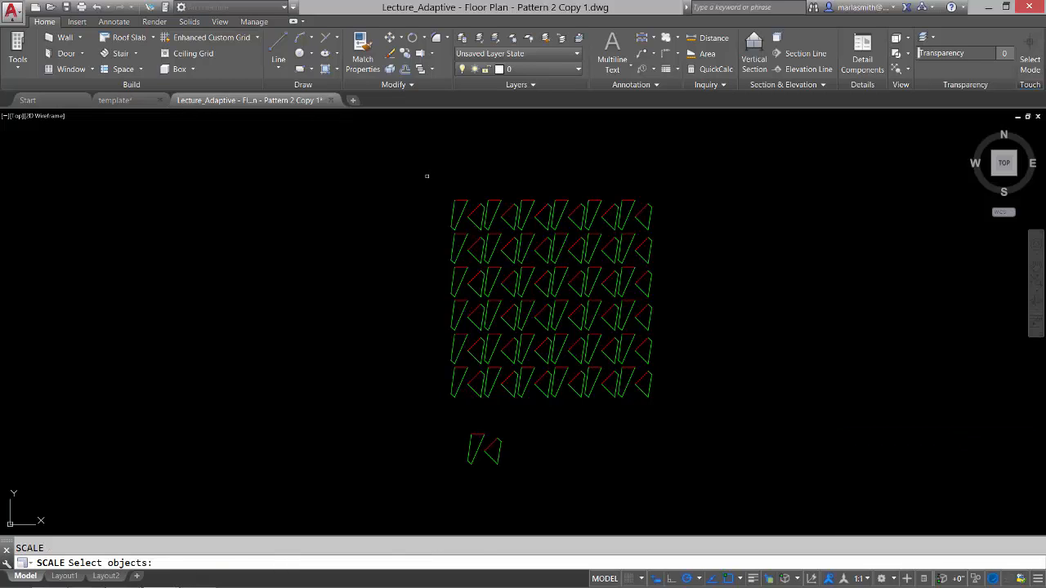
click(425, 182)
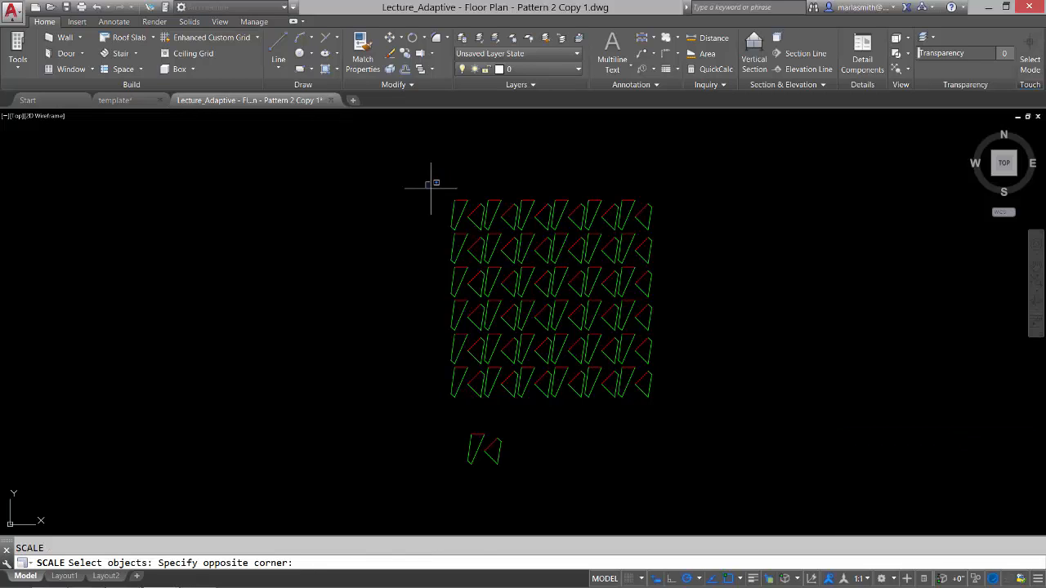
click(712, 483)
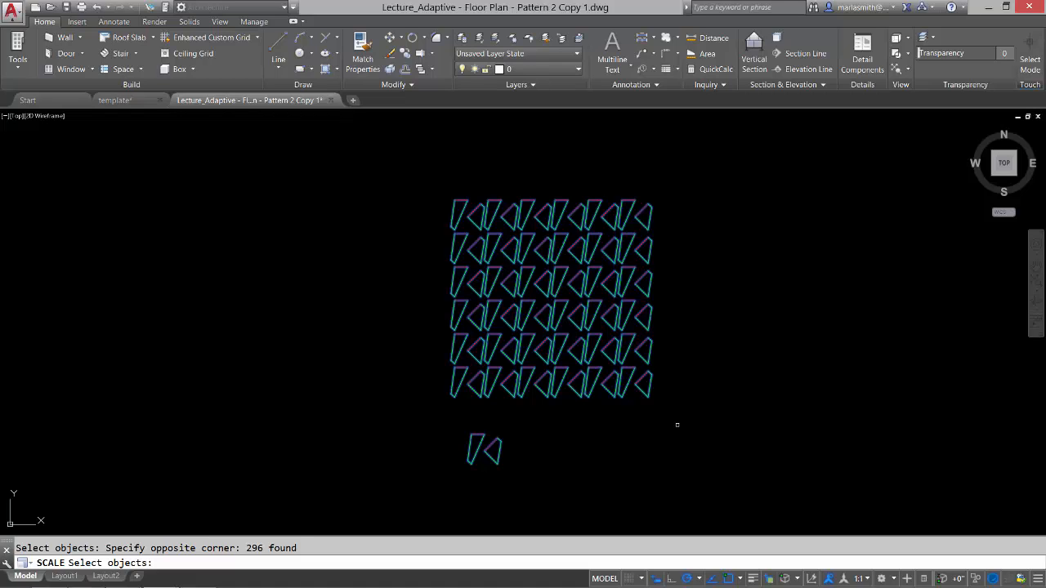
key(Return)
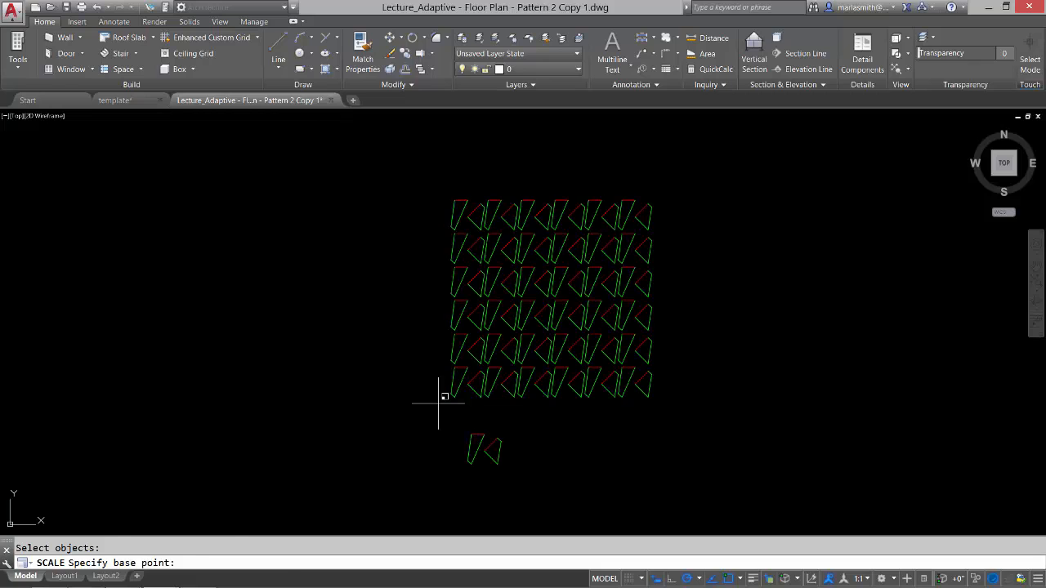
click(438, 403)
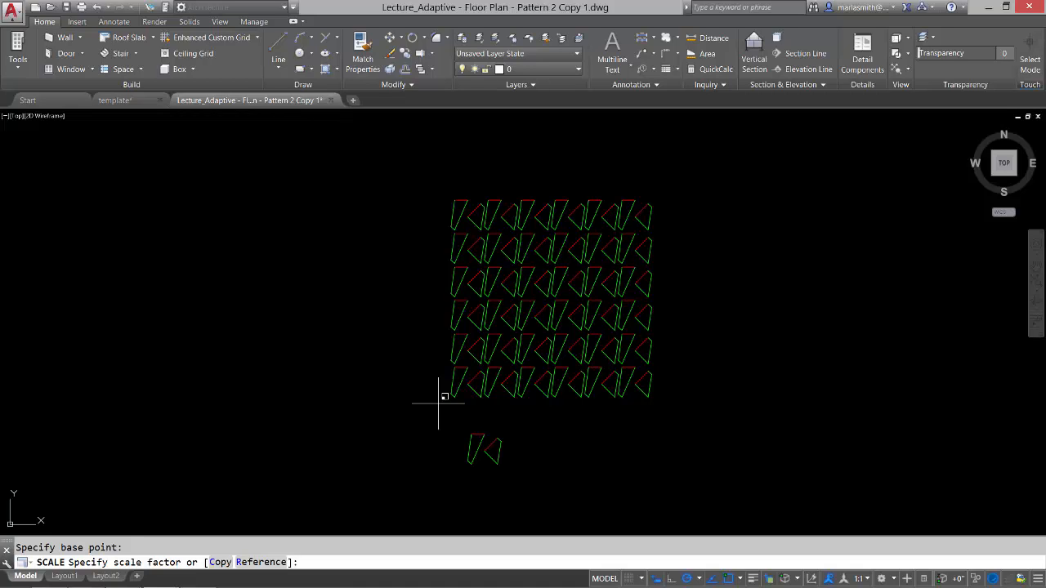
text(1/120)
key(Return)
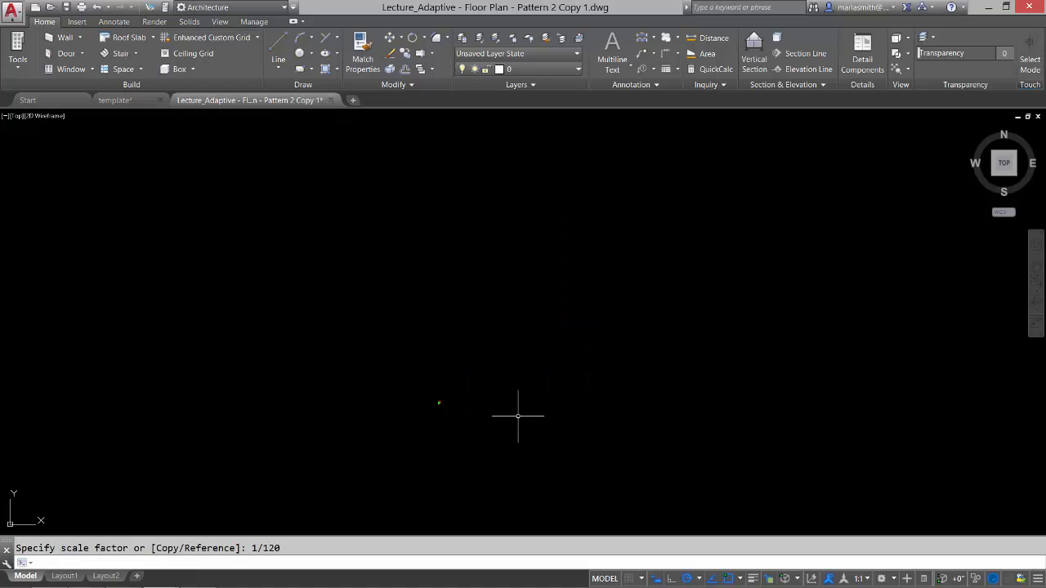
scroll(436, 406, up, 5)
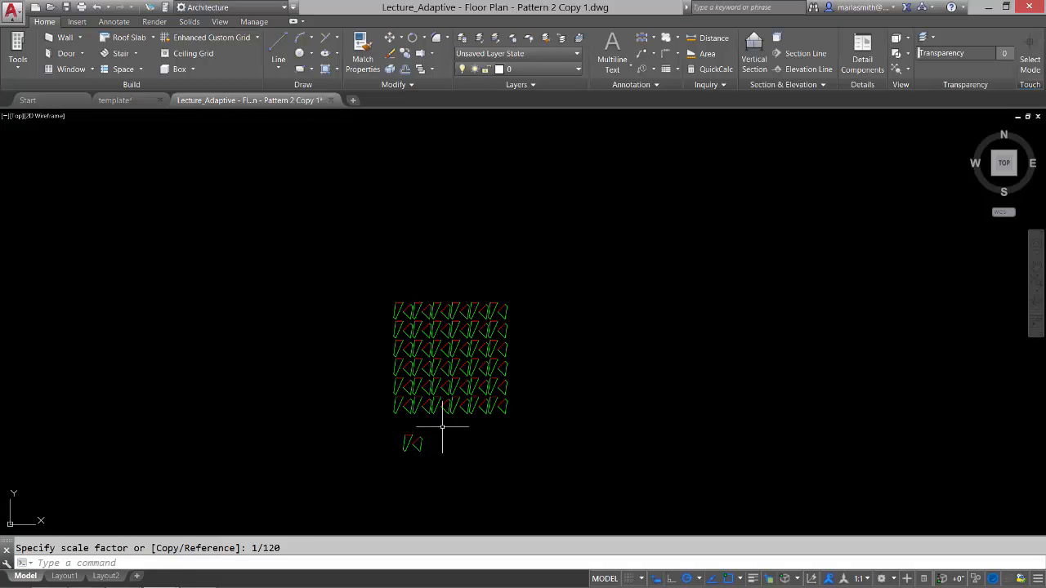
scroll(440, 431, up, 2)
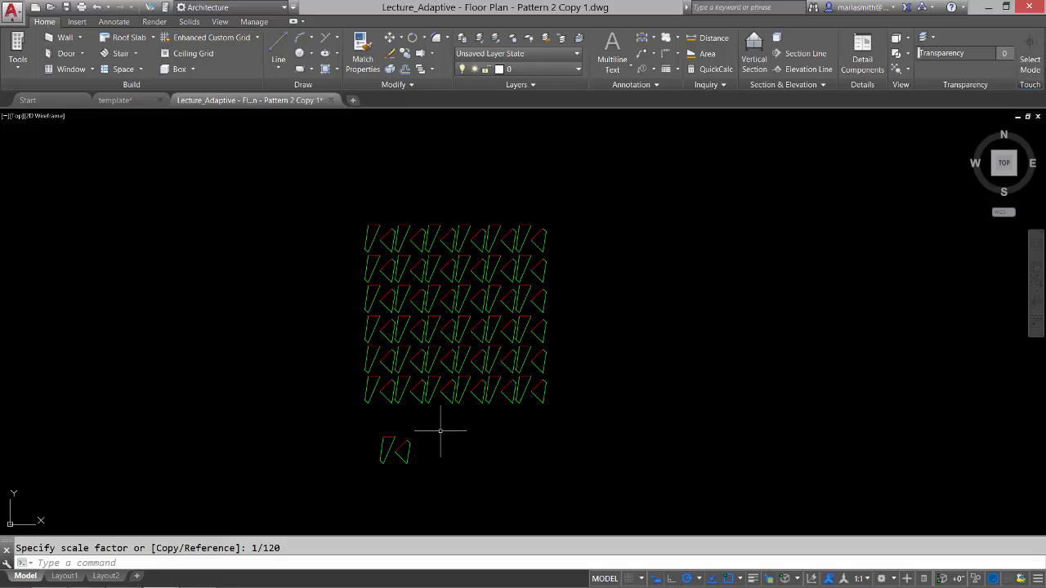